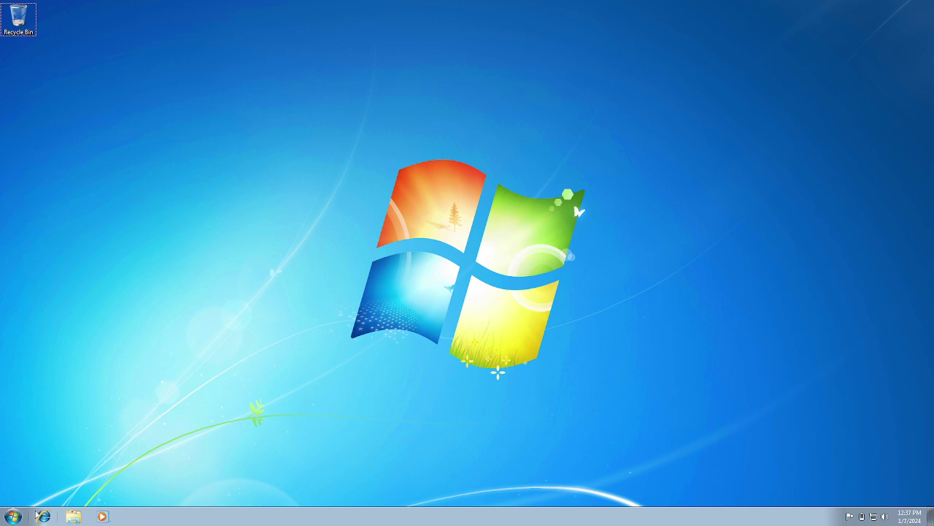
Launch Internet Explorer, which shows a 'cannot display the webpage' error for MSN.
{"action": "left_click", "coordinate": [43, 516]}
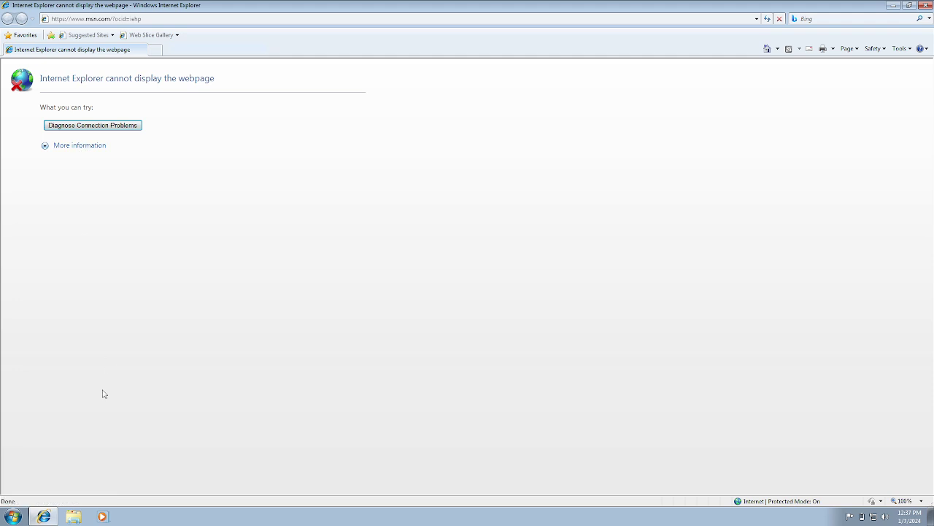
Open Control Panel maximized and switch its view to Small icons.
{"action": "left_click", "coordinate": [13, 516]}
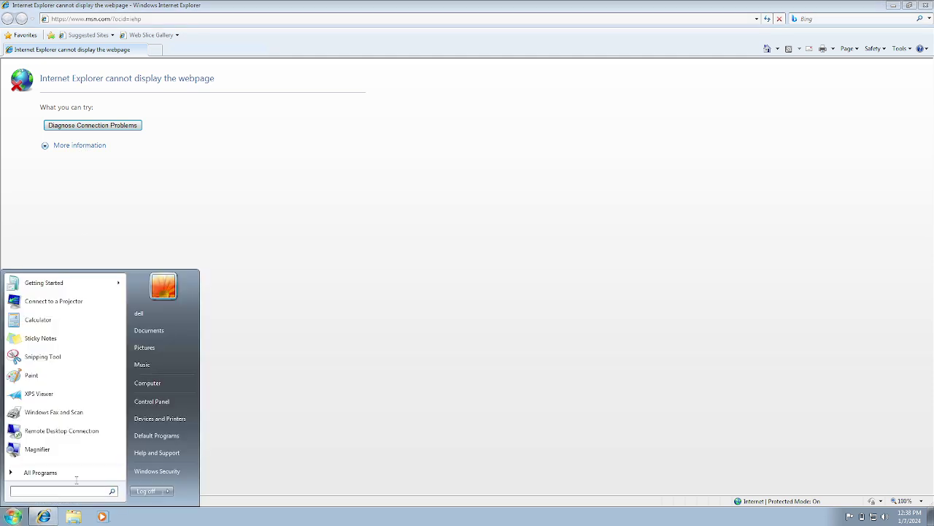
{"action": "left_click", "coordinate": [160, 404]}
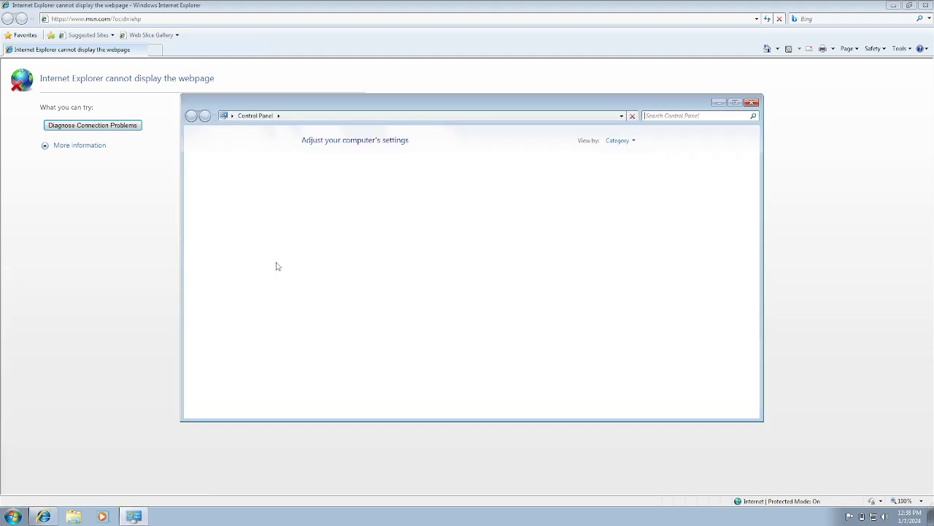
{"action": "double_click", "coordinate": [511, 102]}
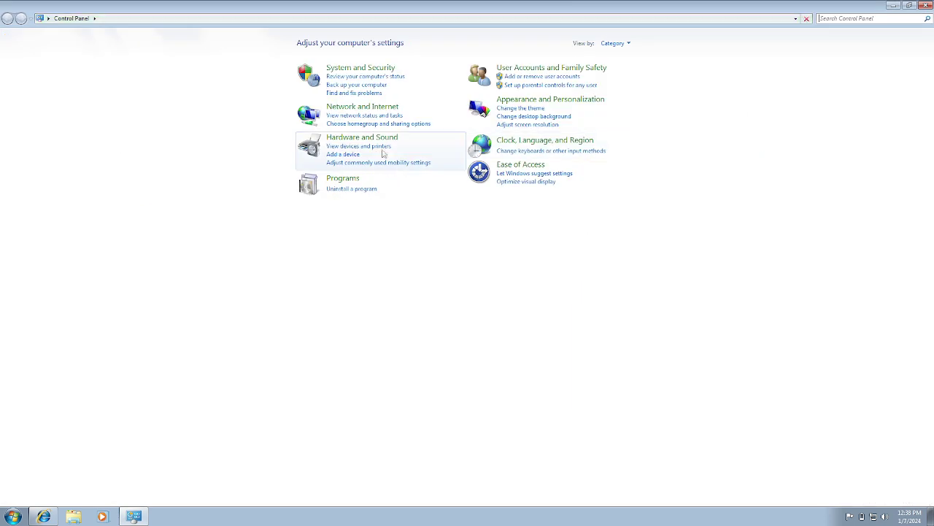
{"action": "left_click", "coordinate": [614, 44]}
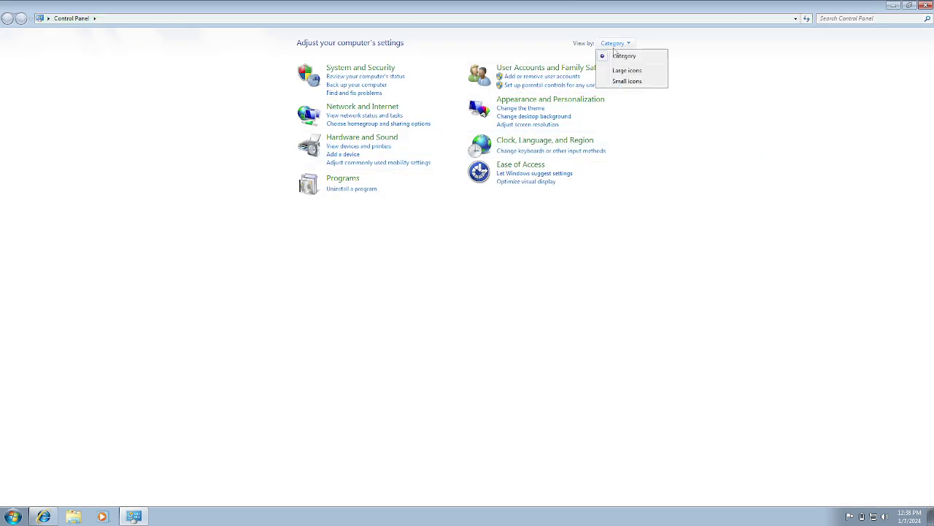
{"action": "left_click", "coordinate": [629, 81]}
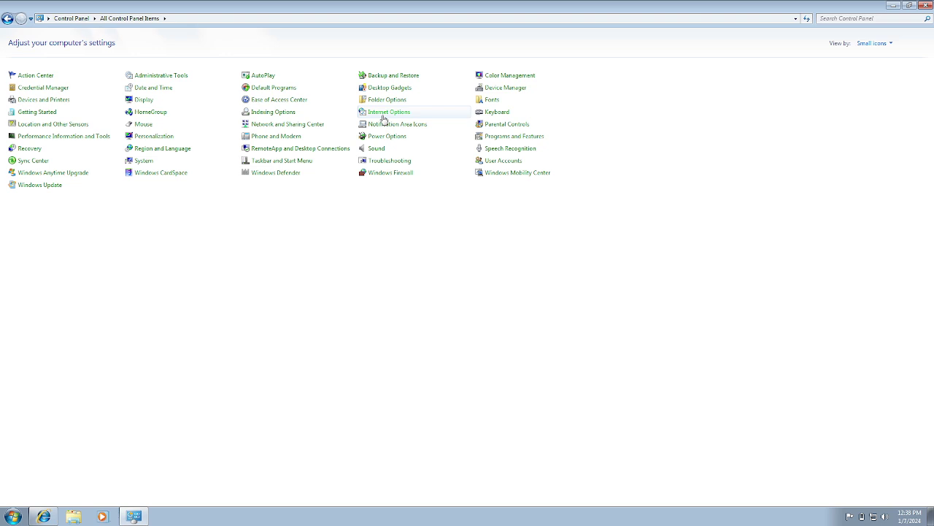
Close the accidentally opened Internet Properties and show Control Panel items as Large icons.
{"action": "left_click", "coordinate": [383, 115]}
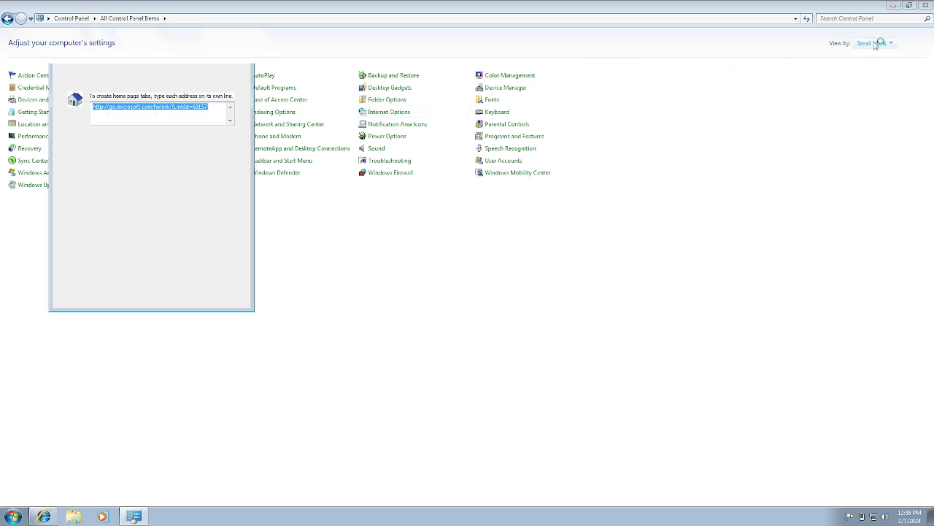
{"action": "left_click", "coordinate": [874, 46]}
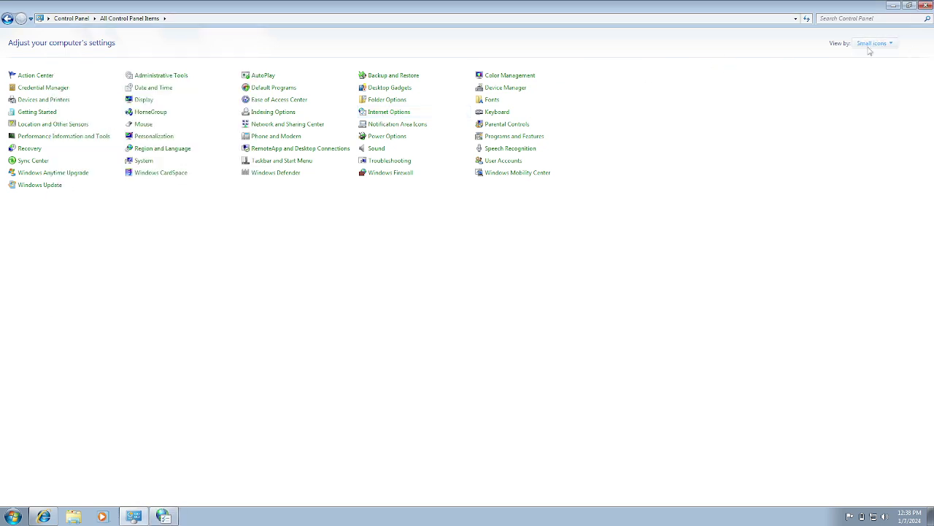
{"action": "left_click", "coordinate": [870, 46]}
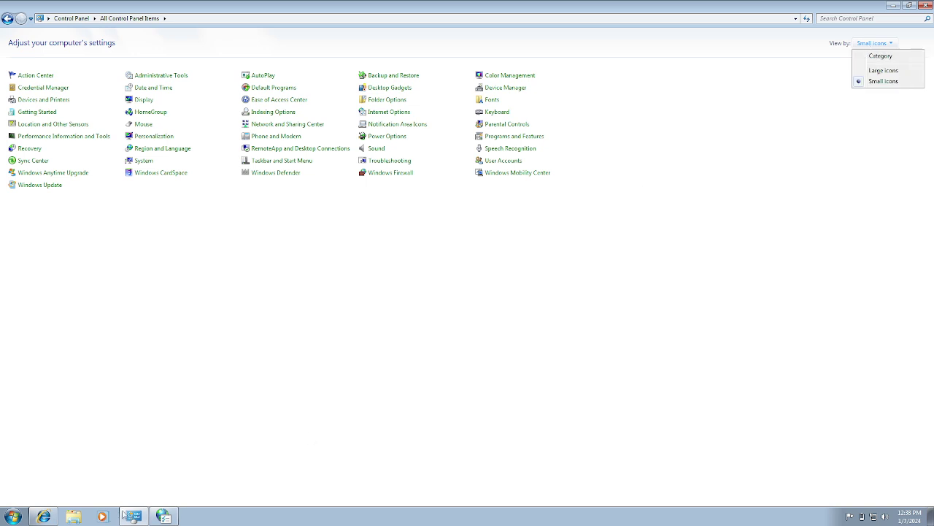
{"action": "left_click", "coordinate": [165, 517]}
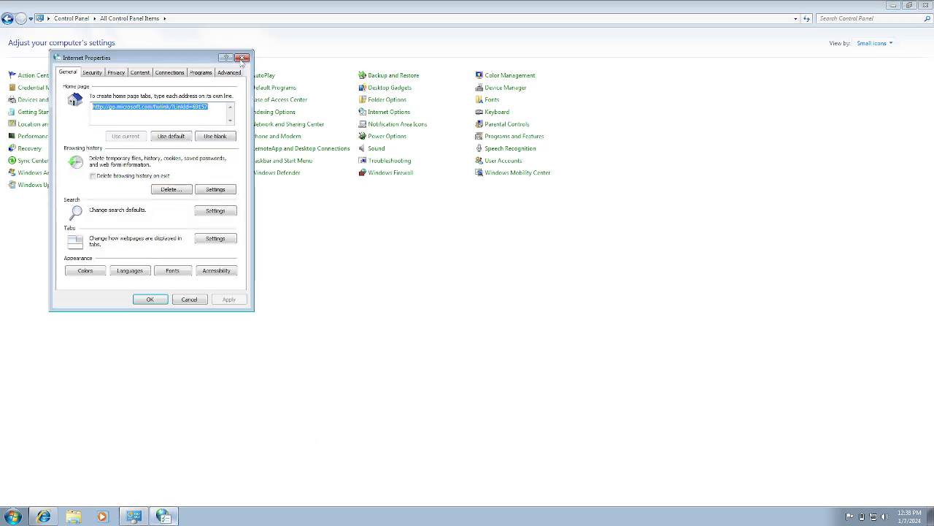
{"action": "left_click", "coordinate": [875, 46]}
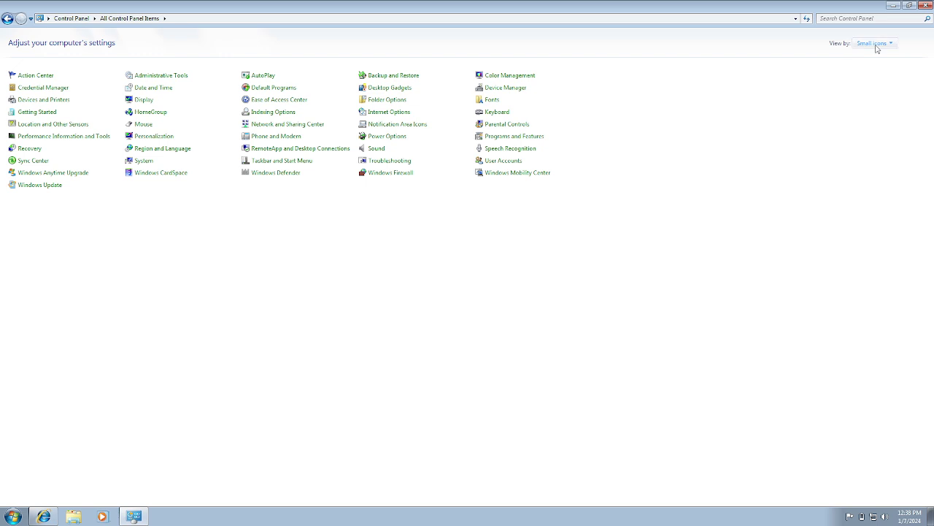
{"action": "left_click", "coordinate": [874, 44]}
{"action": "left_click", "coordinate": [881, 73]}
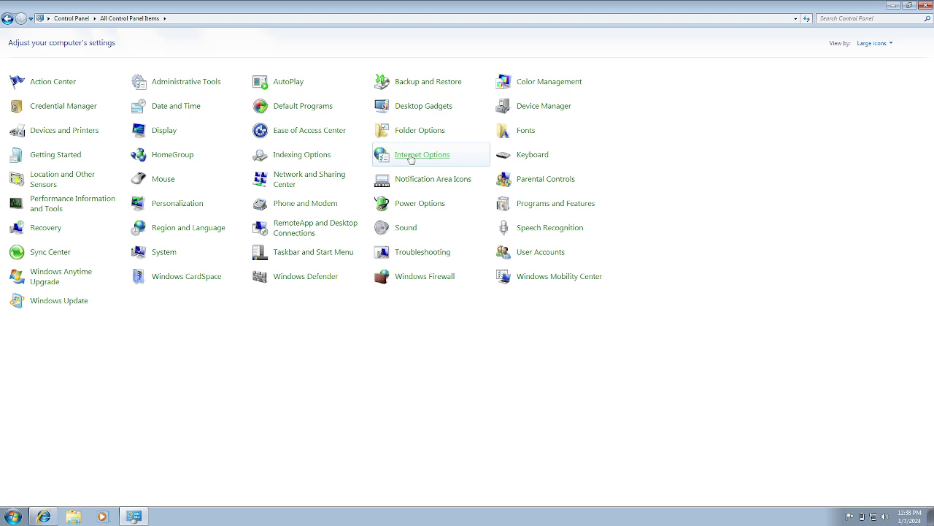
Restore Internet Options Advanced tab settings to their defaults and apply them.
{"action": "left_click", "coordinate": [411, 159]}
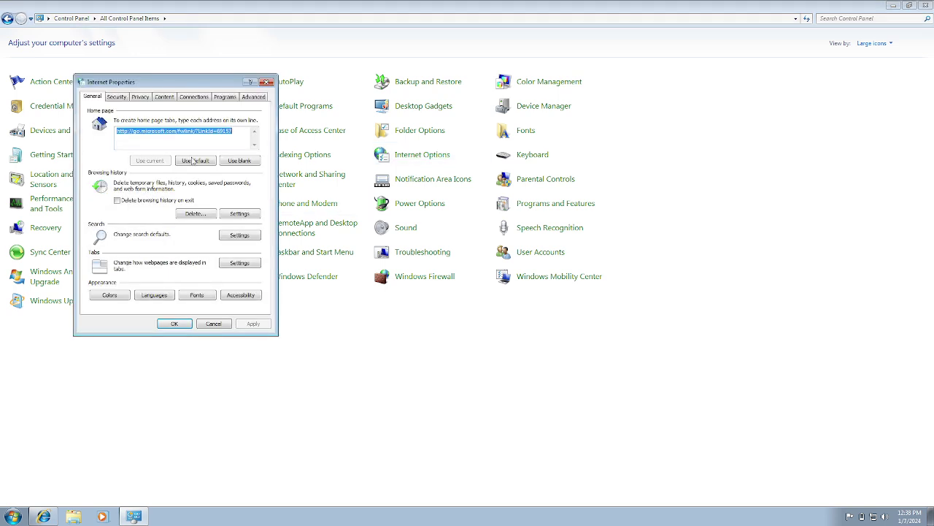
{"action": "left_click_drag", "start_coordinate": [217, 81], "coordinate": [359, 88]}
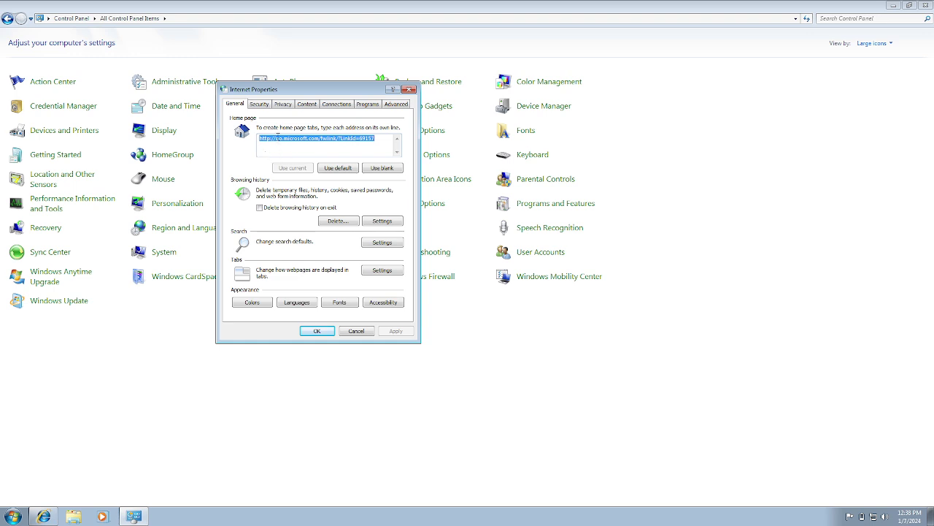
{"action": "left_click", "coordinate": [387, 107]}
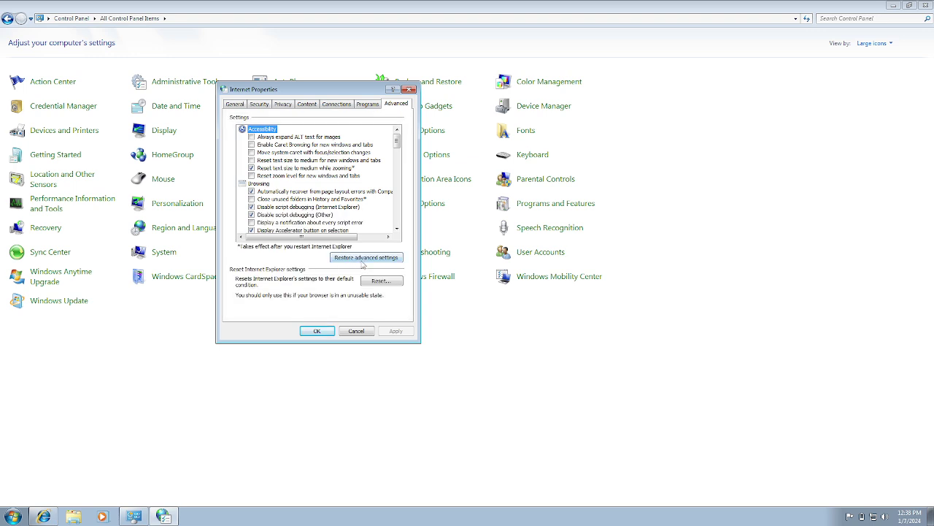
{"action": "left_click", "coordinate": [362, 260]}
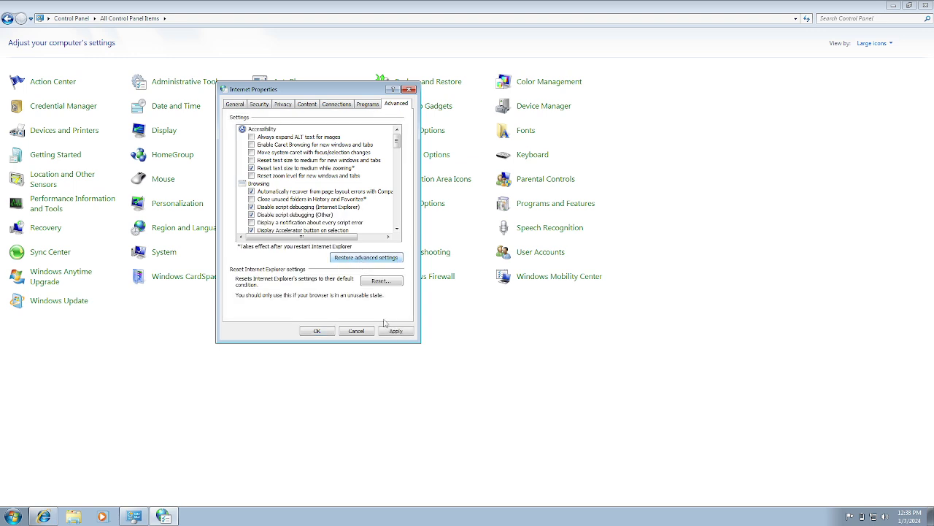
{"action": "left_click", "coordinate": [398, 333]}
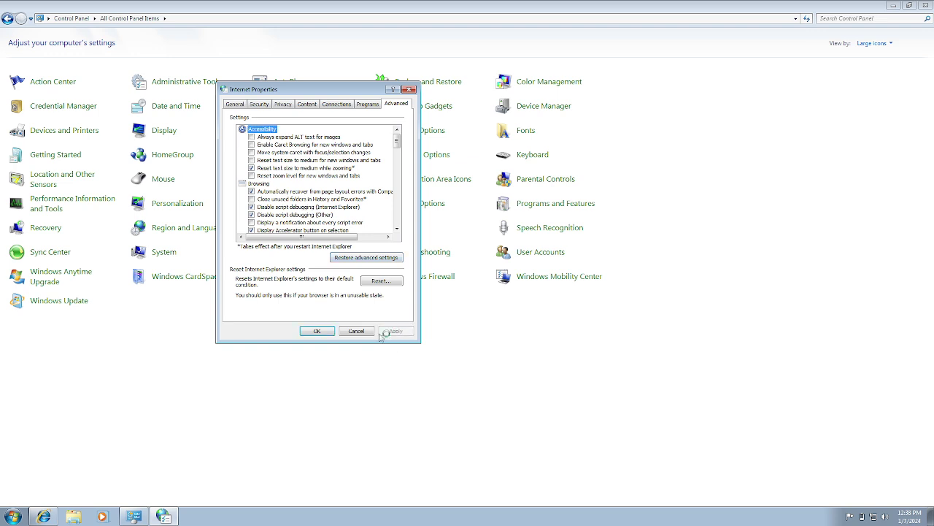
Close the open Internet Explorer window after the reset is blocked by the open-windows warning.
{"action": "left_click", "coordinate": [381, 281]}
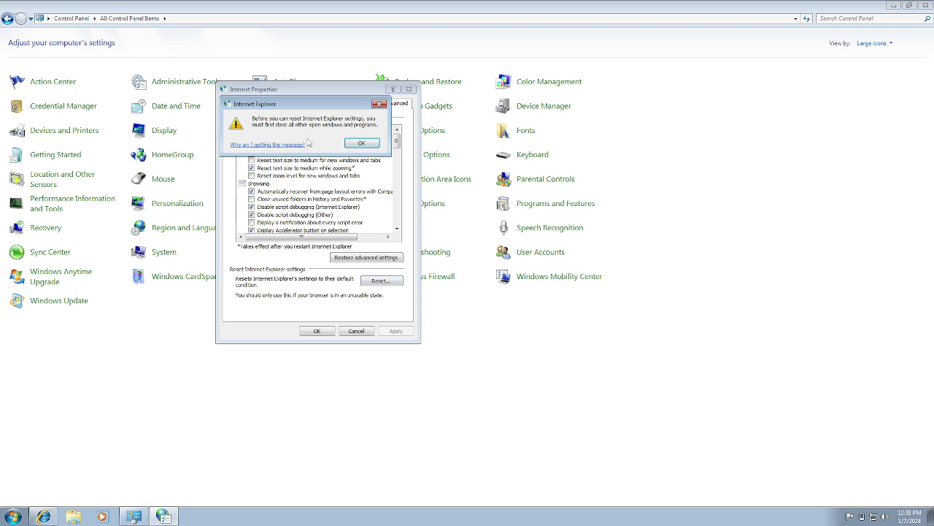
{"action": "left_click", "coordinate": [359, 143]}
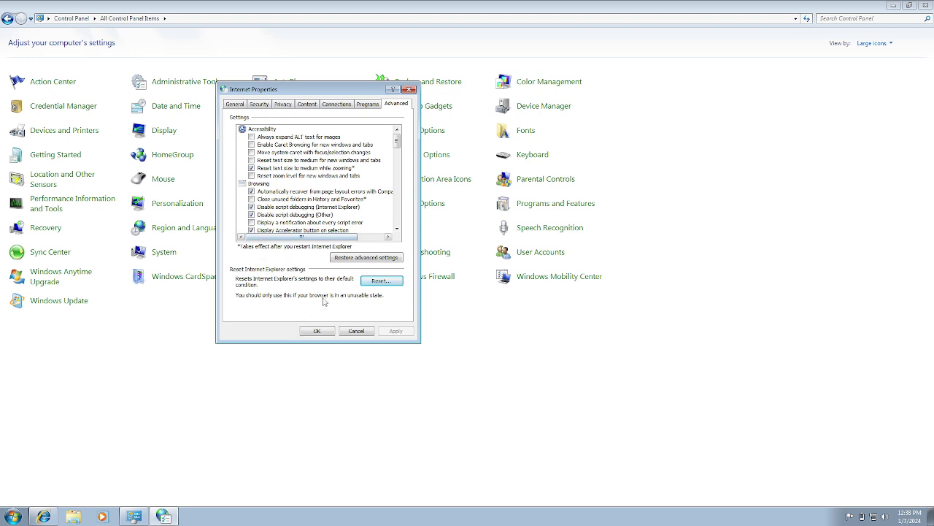
{"action": "left_click", "coordinate": [376, 280]}
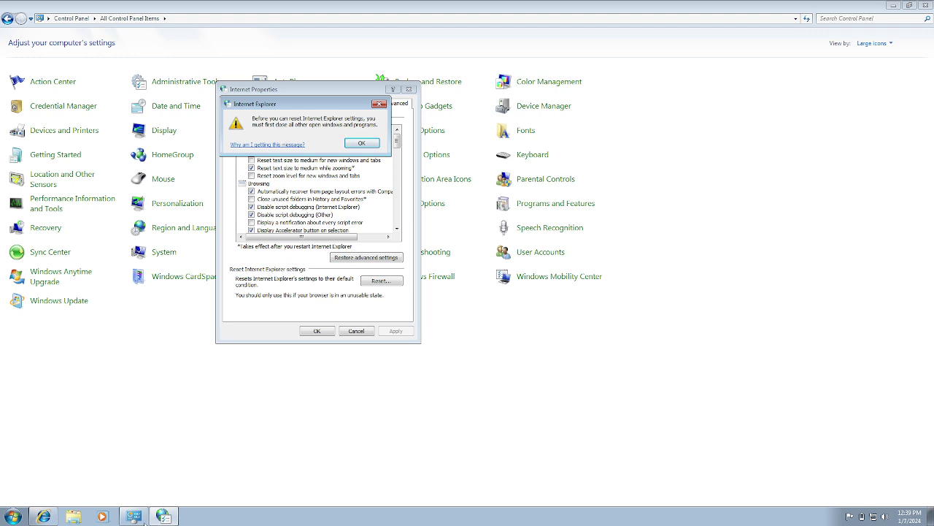
{"action": "left_click", "coordinate": [44, 516]}
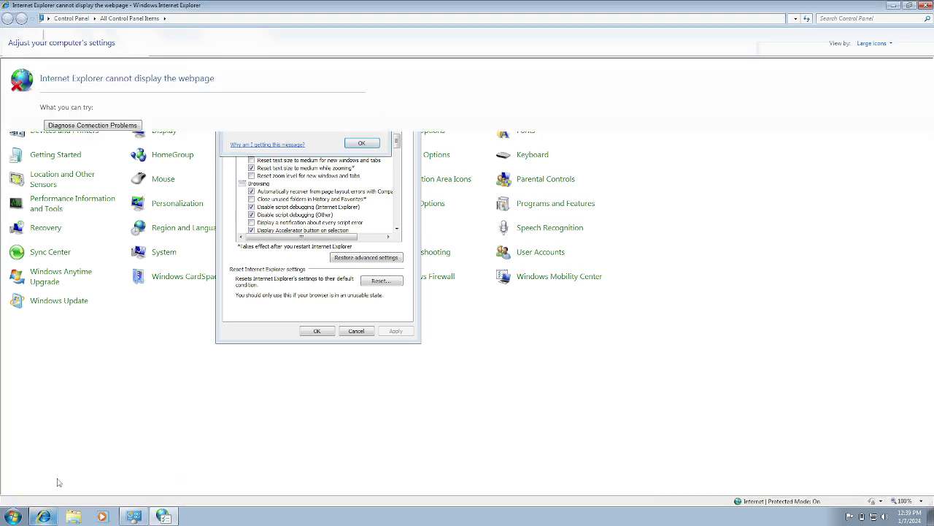
{"action": "left_click", "coordinate": [928, 5]}
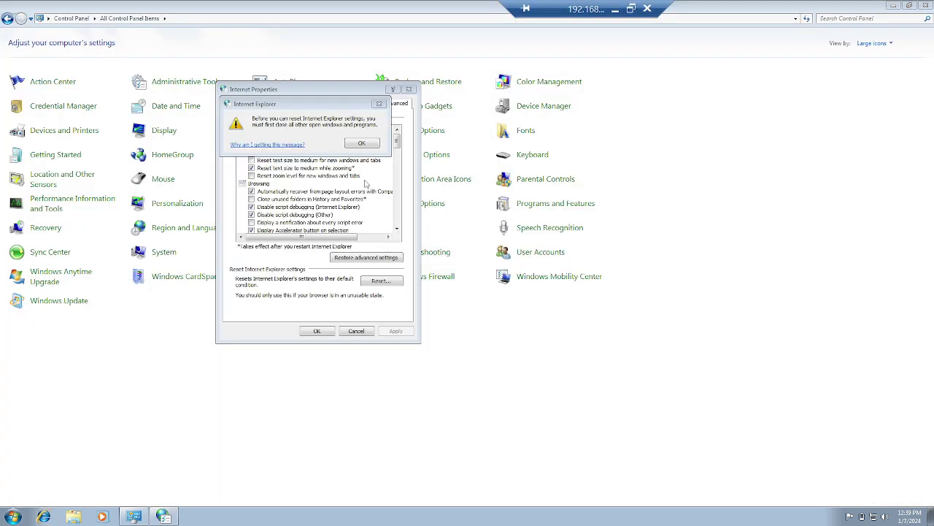
{"action": "left_click", "coordinate": [373, 144]}
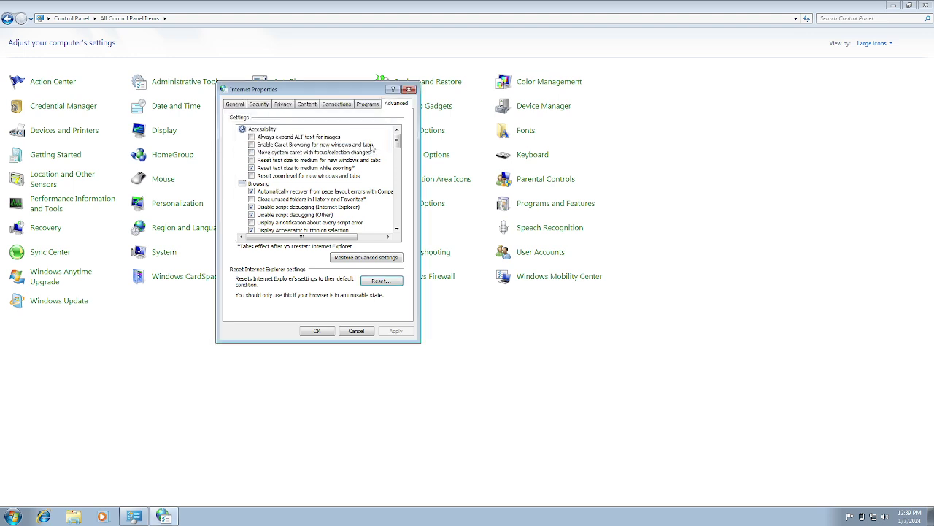
Reset all Internet Explorer settings, deleting personal settings, and close the reset summary.
{"action": "left_click", "coordinate": [378, 284]}
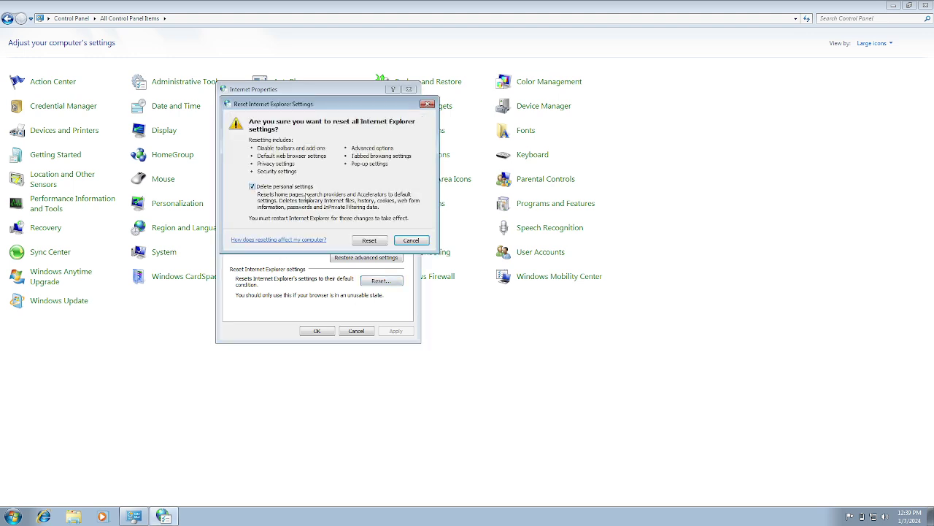
{"action": "left_click", "coordinate": [370, 241]}
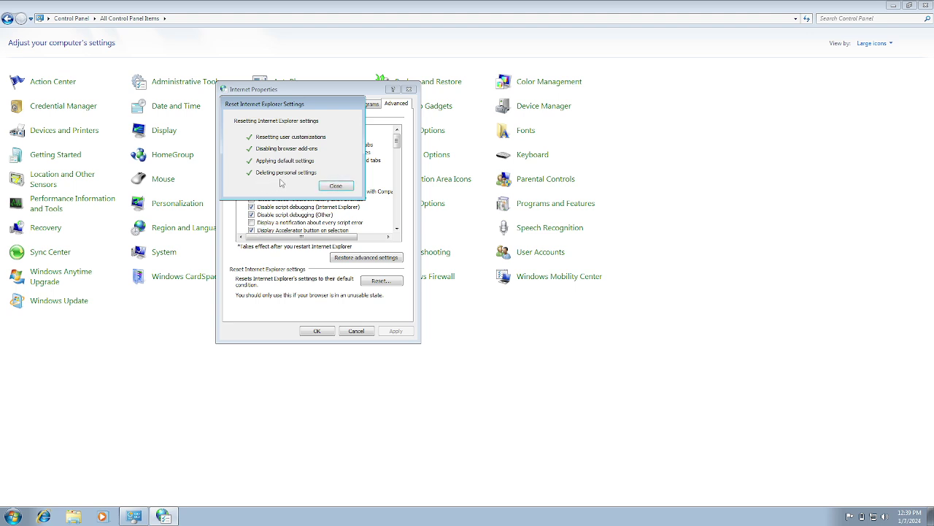
{"action": "left_click", "coordinate": [336, 186]}
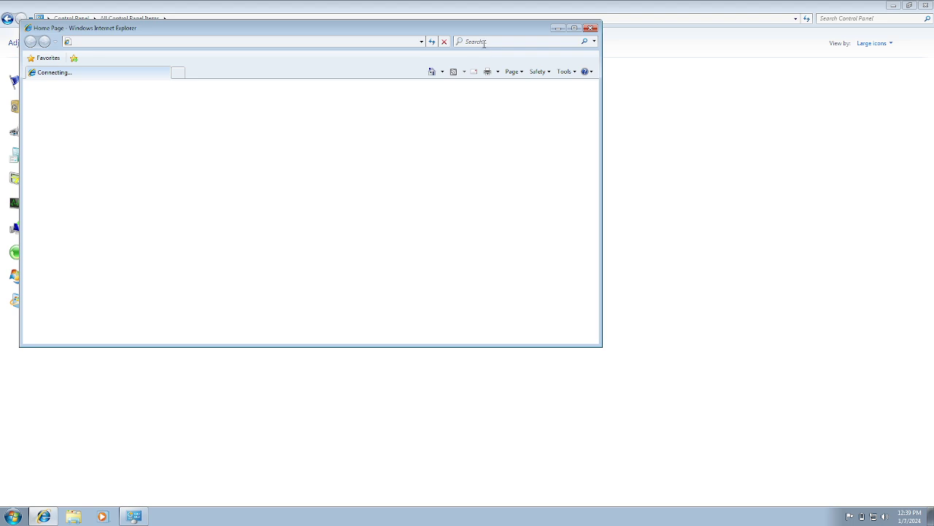
Postpone the Internet Explorer 8 setup with Ask me later and begin a search typing 'g'.
{"action": "left_click_drag", "start_coordinate": [377, 27], "coordinate": [381, 81]}
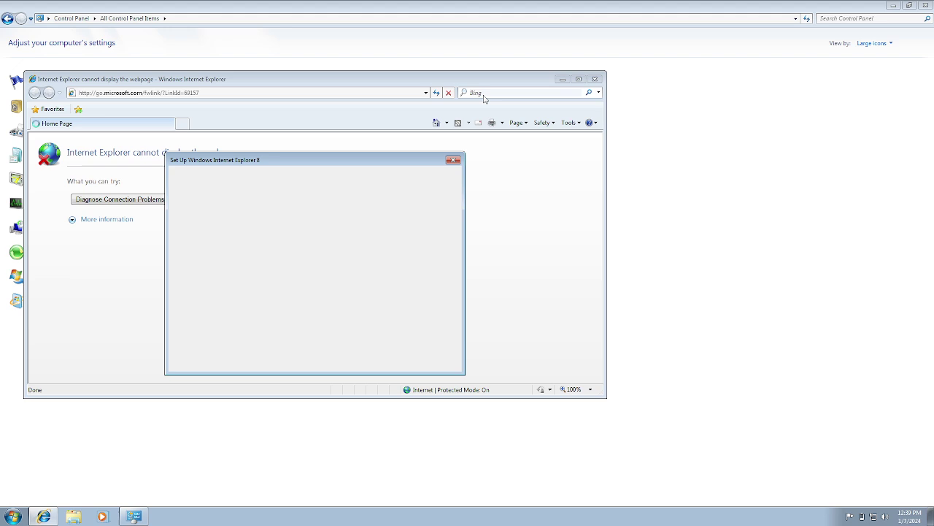
{"action": "left_click", "coordinate": [419, 357]}
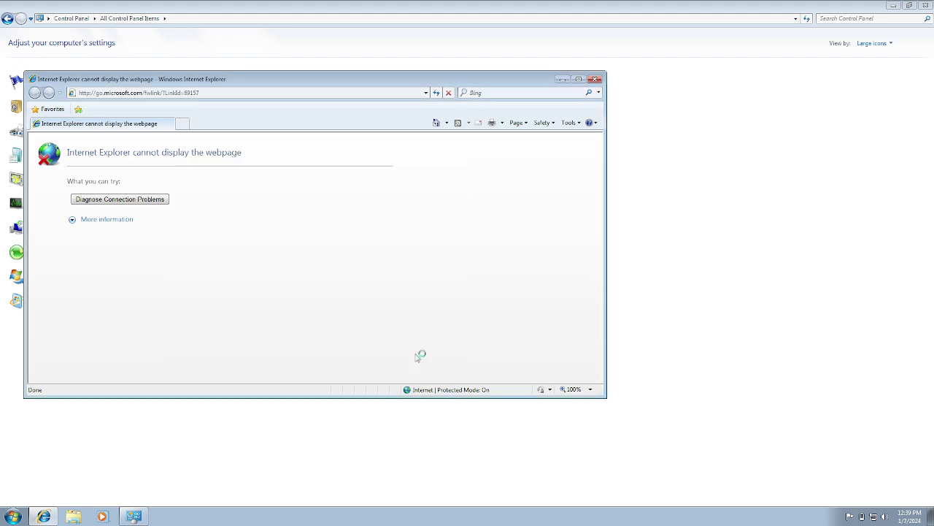
{"action": "left_click", "coordinate": [483, 94]}
{"action": "type", "text": "g"}
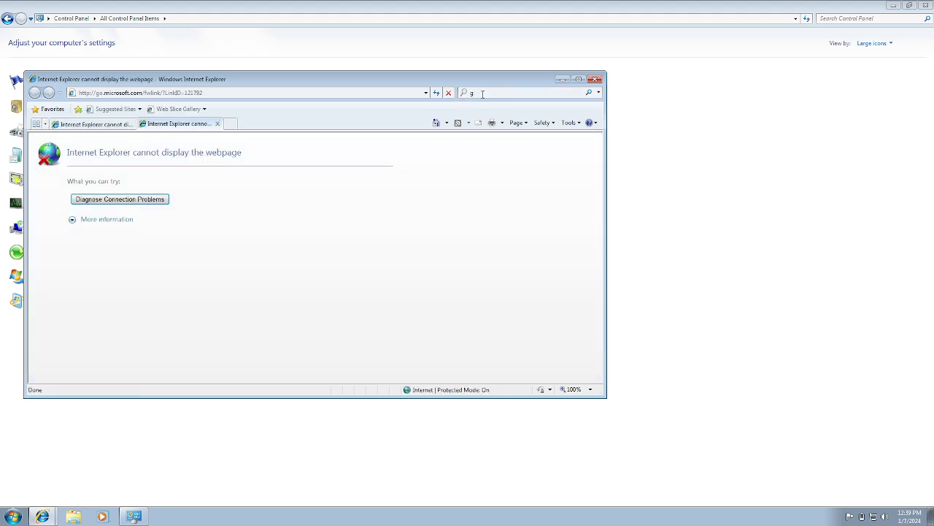
Search for 'googoofe', open the Google result link, and minimize the browser.
{"action": "left_click", "coordinate": [482, 94]}
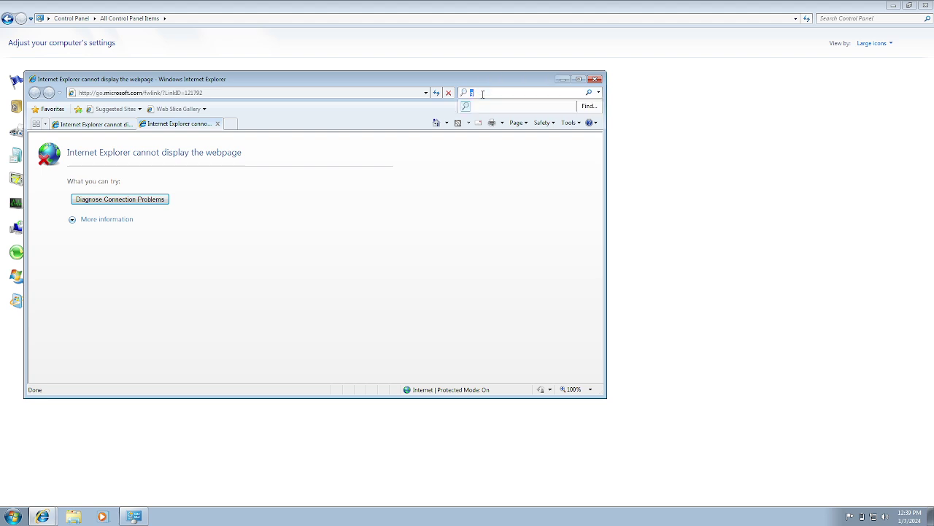
{"action": "type", "text": "googoo"}
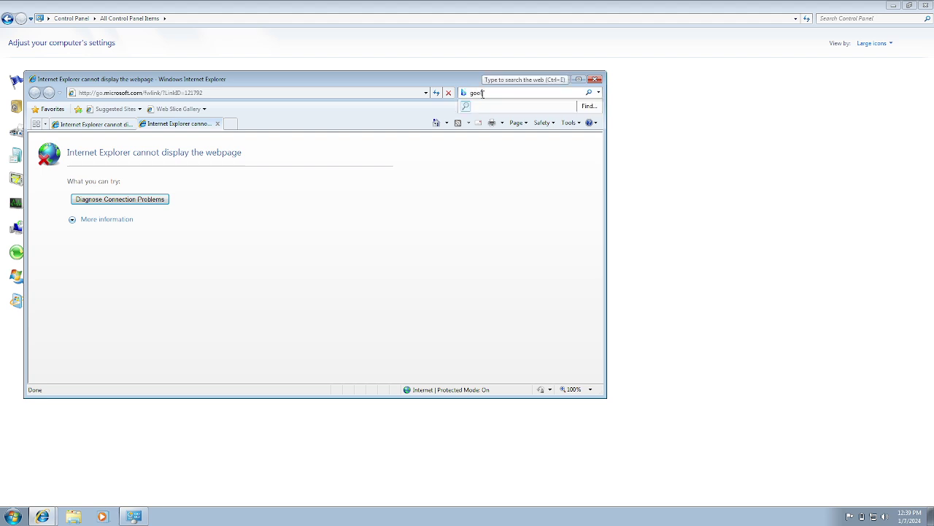
{"action": "type", "text": "fe"}
{"action": "key", "text": "Return"}
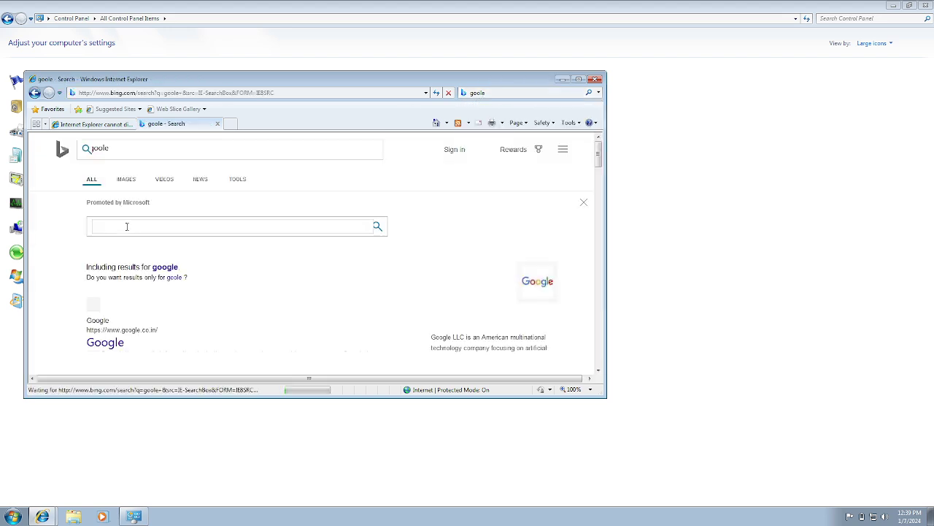
{"action": "scroll", "coordinate": [128, 232], "scroll_direction": "down", "scroll_amount": 3}
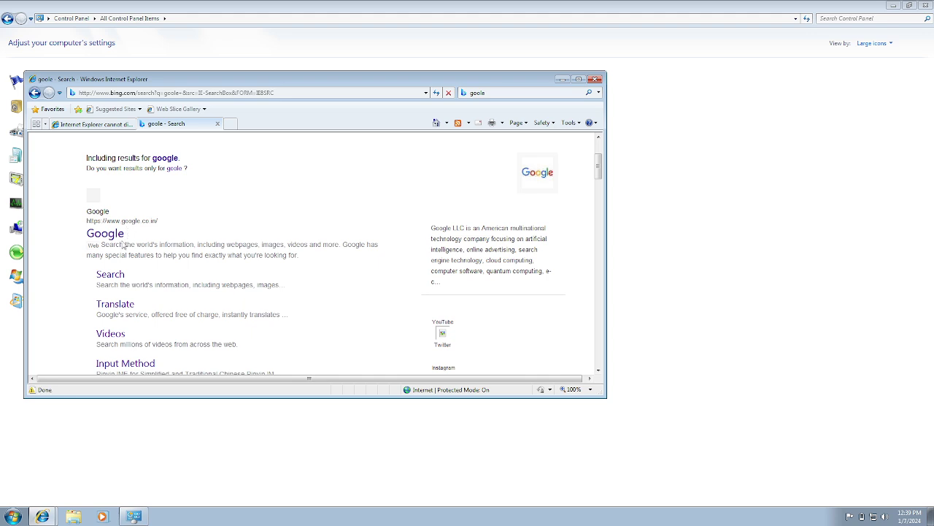
{"action": "left_click", "coordinate": [105, 234]}
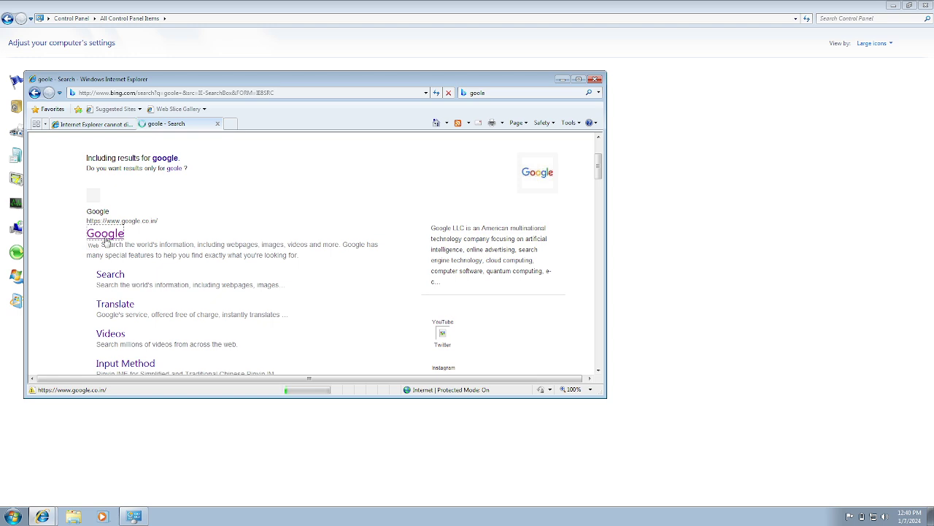
{"action": "left_click", "coordinate": [561, 80]}
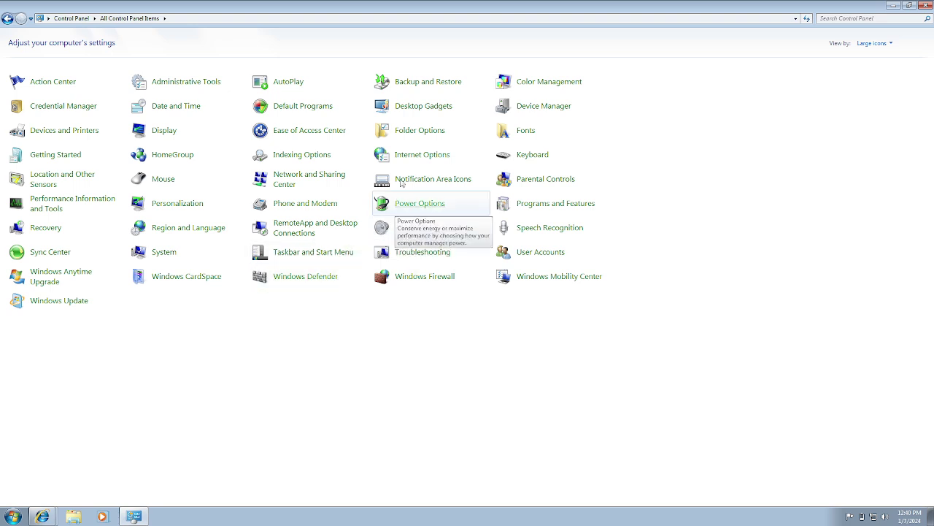
{"action": "left_click", "coordinate": [413, 155]}
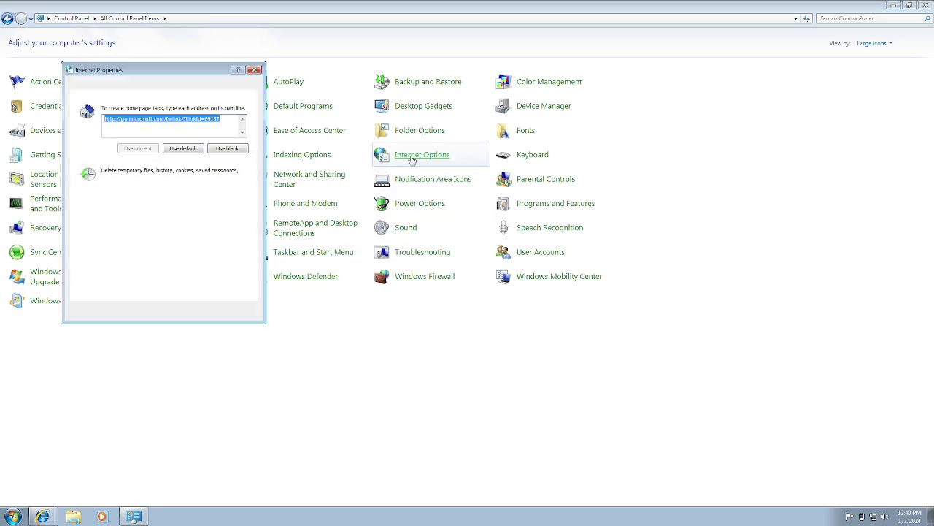
{"action": "left_click", "coordinate": [109, 86]}
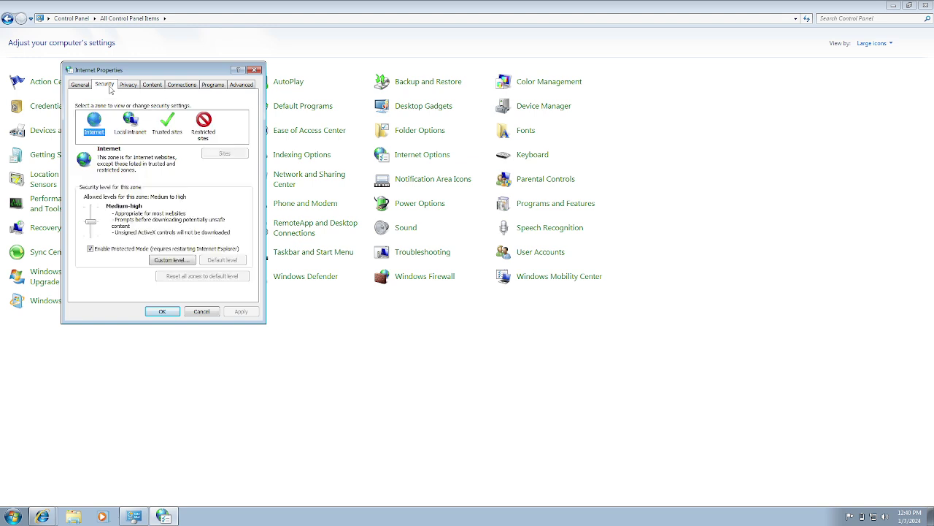
{"action": "left_click", "coordinate": [130, 86]}
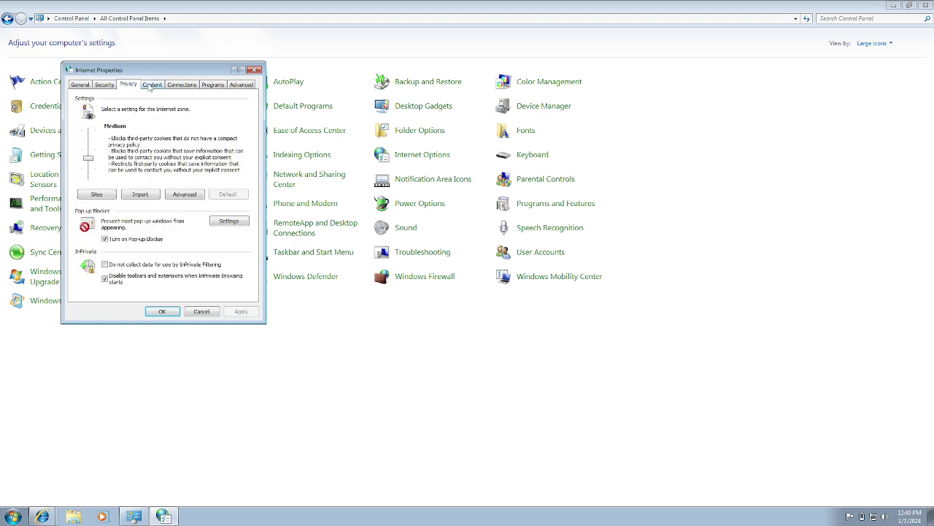
{"action": "left_click", "coordinate": [183, 85]}
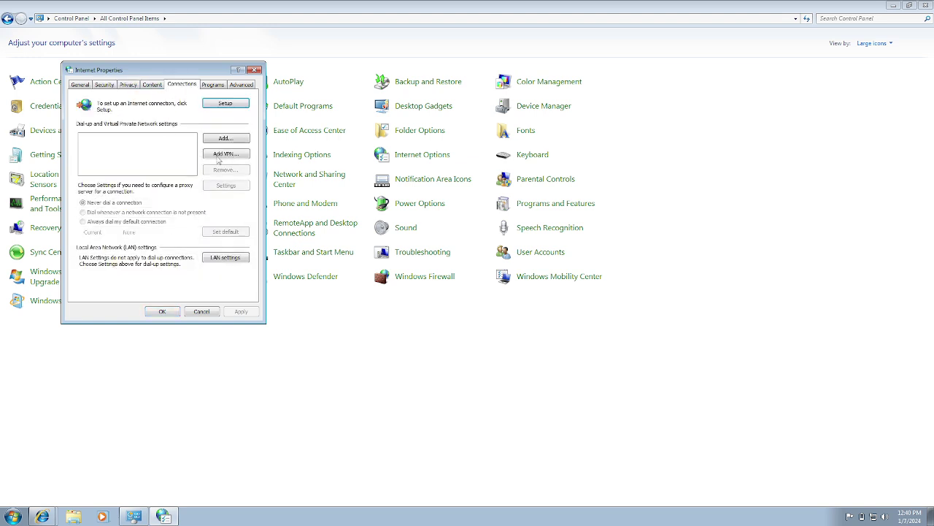
{"action": "left_click", "coordinate": [223, 261]}
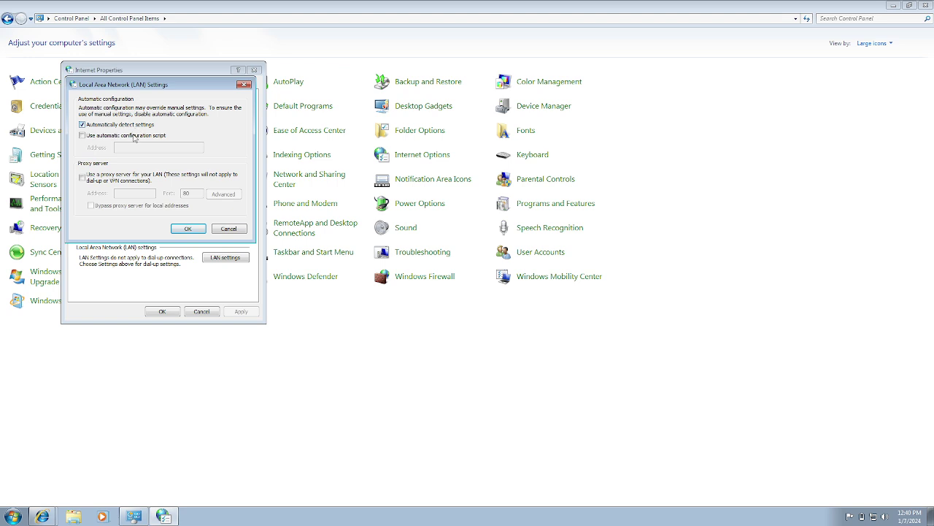
{"action": "left_click", "coordinate": [187, 228]}
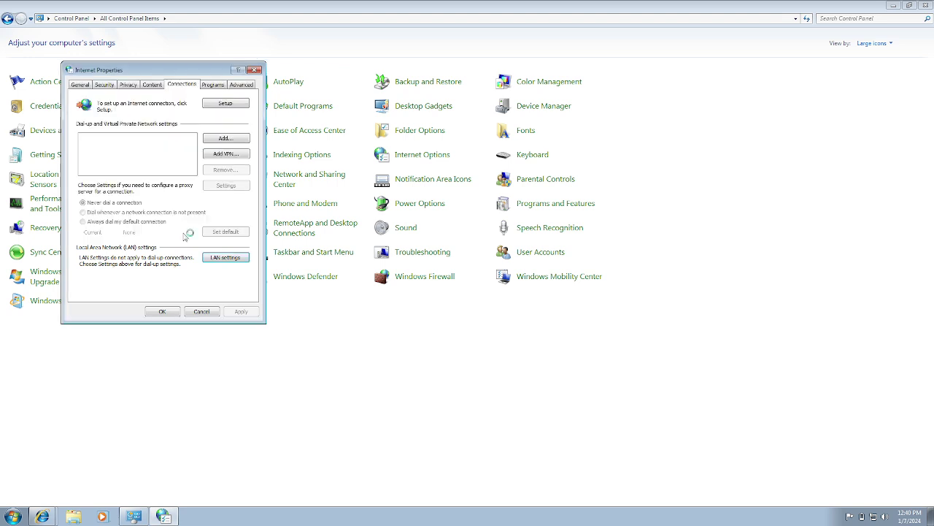
{"action": "left_click", "coordinate": [172, 312]}
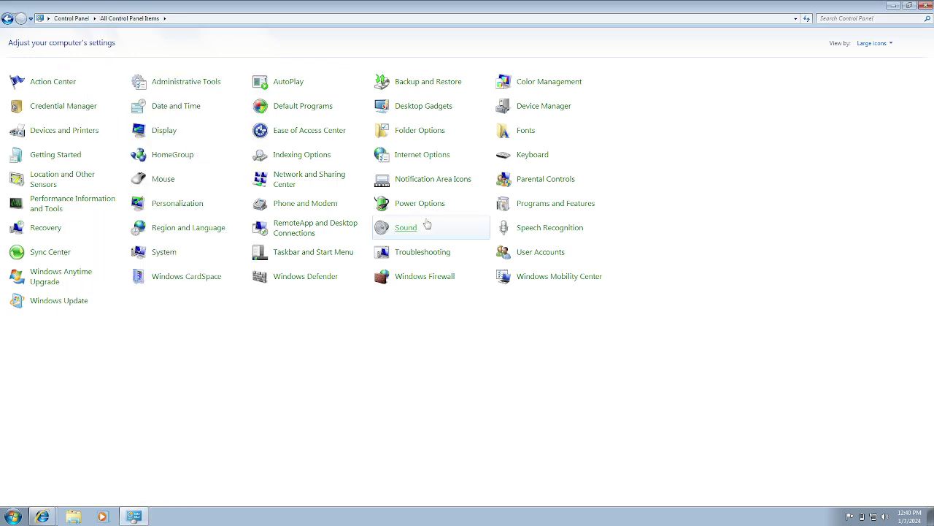
Choose India as the Current location in Region and Language, then apply and close.
{"action": "left_click", "coordinate": [179, 232]}
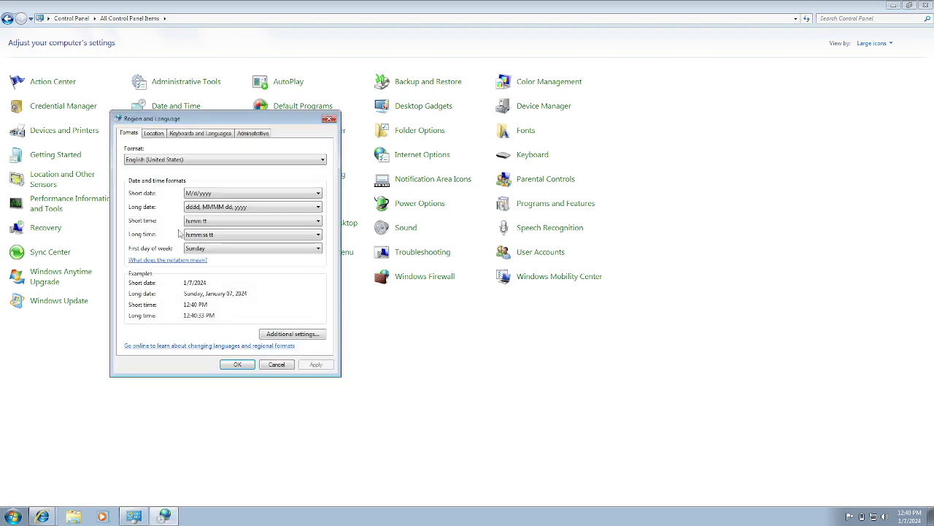
{"action": "left_click", "coordinate": [221, 135]}
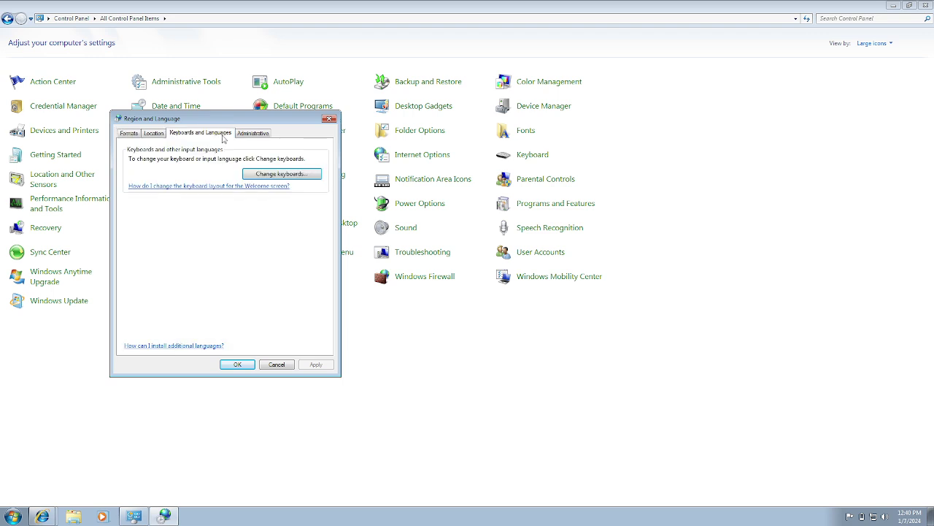
{"action": "left_click", "coordinate": [156, 134]}
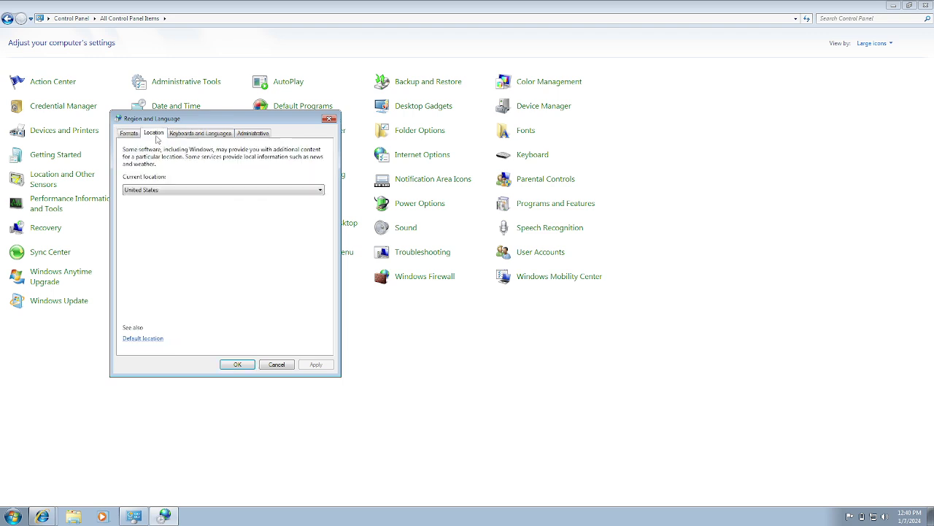
{"action": "left_click", "coordinate": [185, 189]}
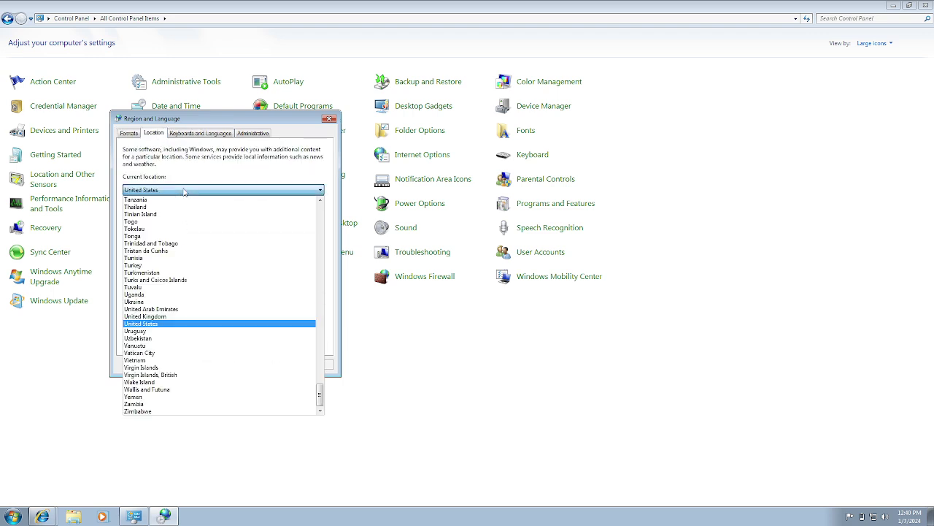
{"action": "left_click", "coordinate": [184, 190]}
{"action": "left_click", "coordinate": [186, 189]}
{"action": "key", "text": "i"}
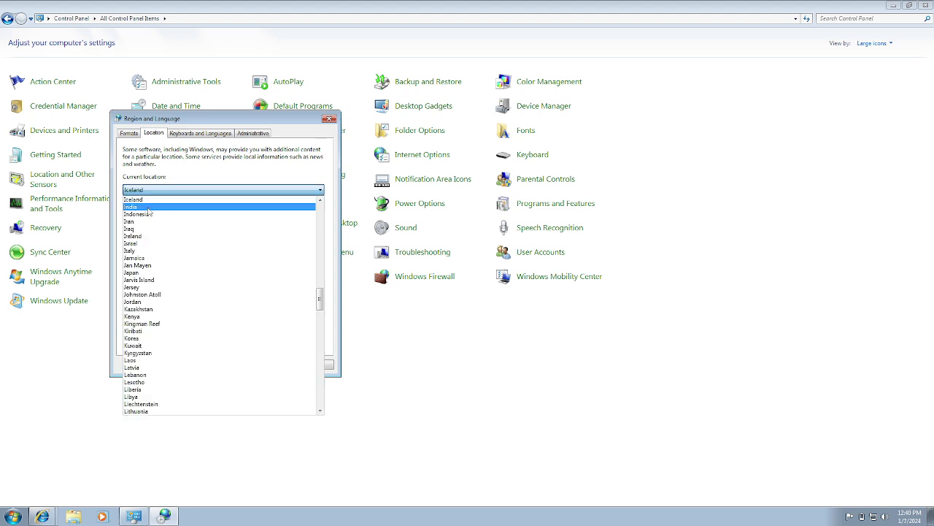
{"action": "left_click", "coordinate": [155, 208]}
{"action": "left_click", "coordinate": [307, 365]}
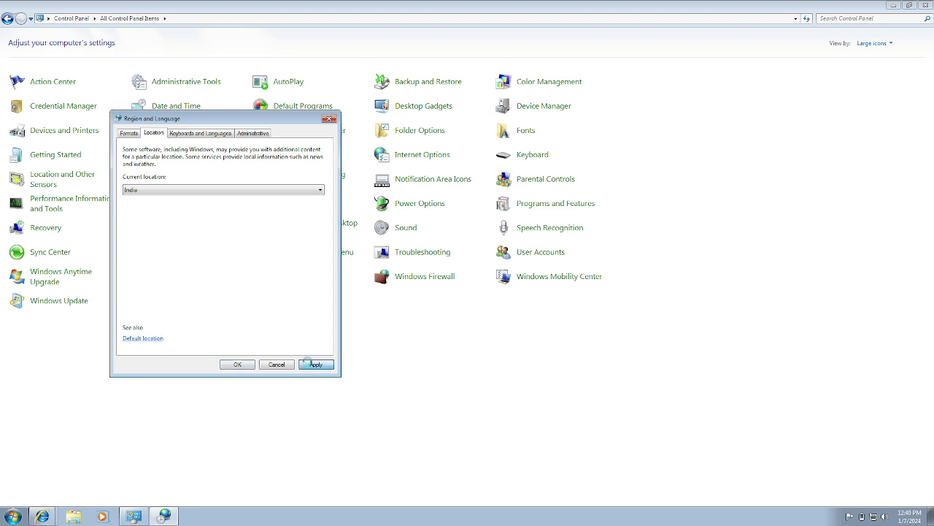
{"action": "left_click", "coordinate": [240, 365]}
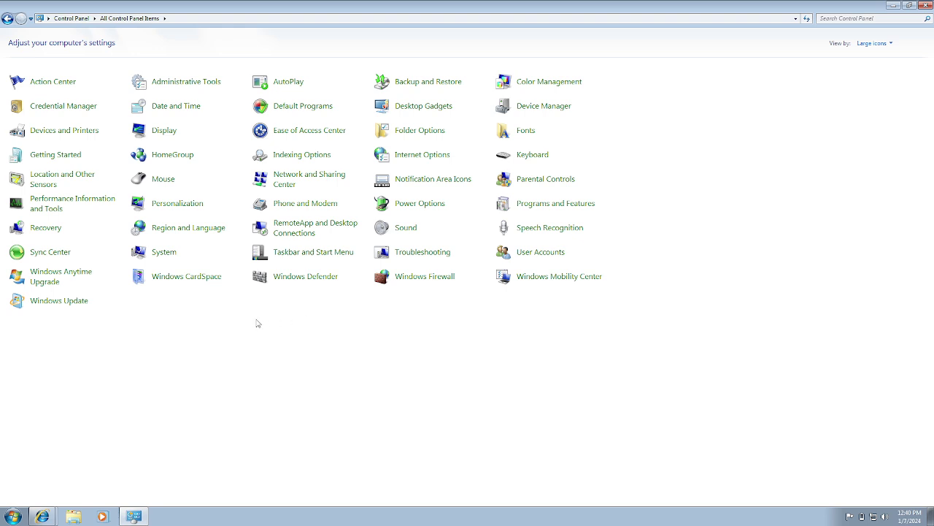
{"action": "left_click", "coordinate": [183, 108]}
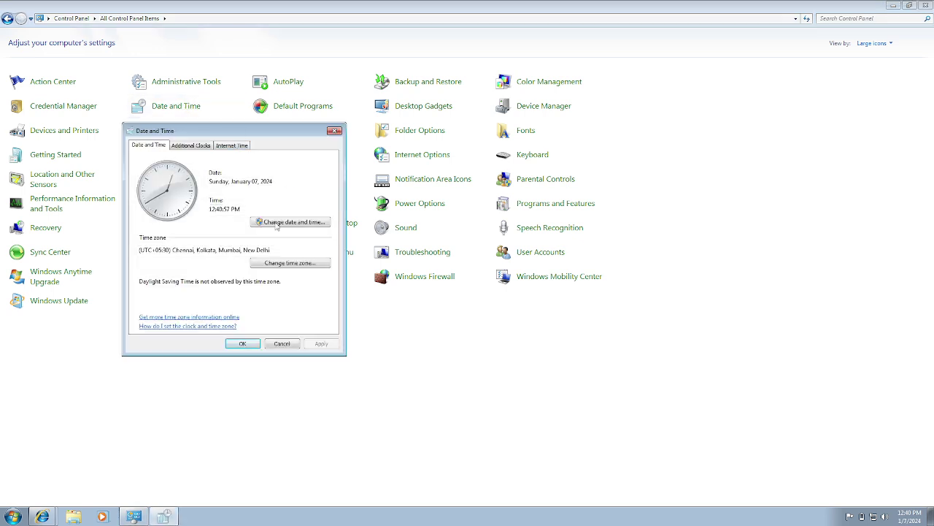
{"action": "left_click", "coordinate": [268, 263]}
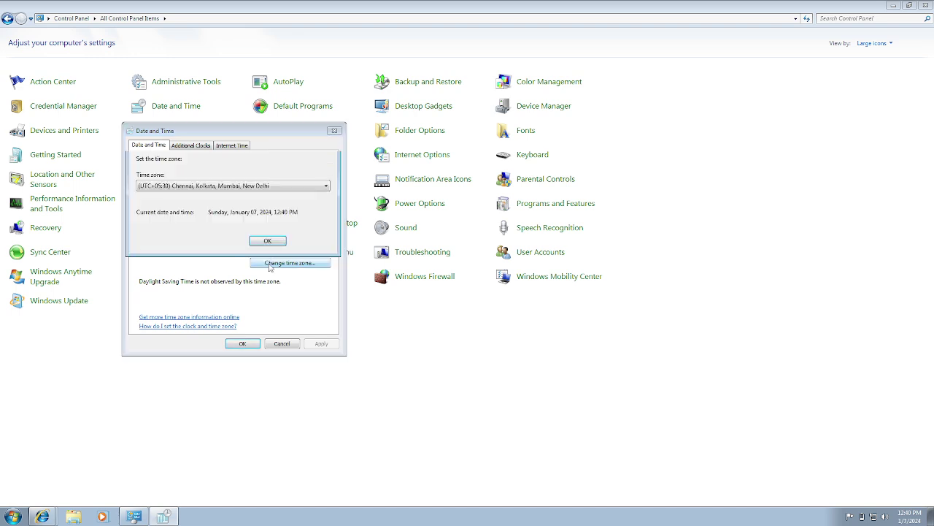
{"action": "left_click", "coordinate": [255, 186]}
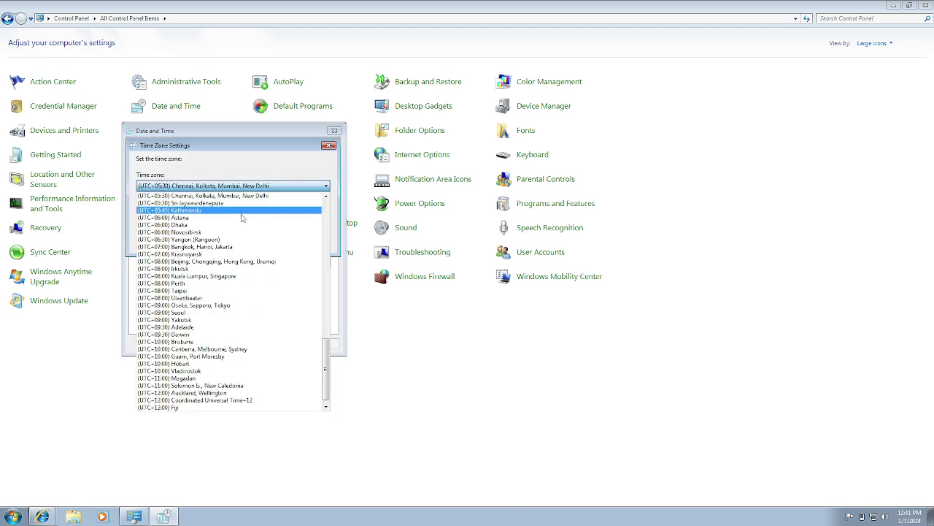
{"action": "left_click", "coordinate": [249, 197]}
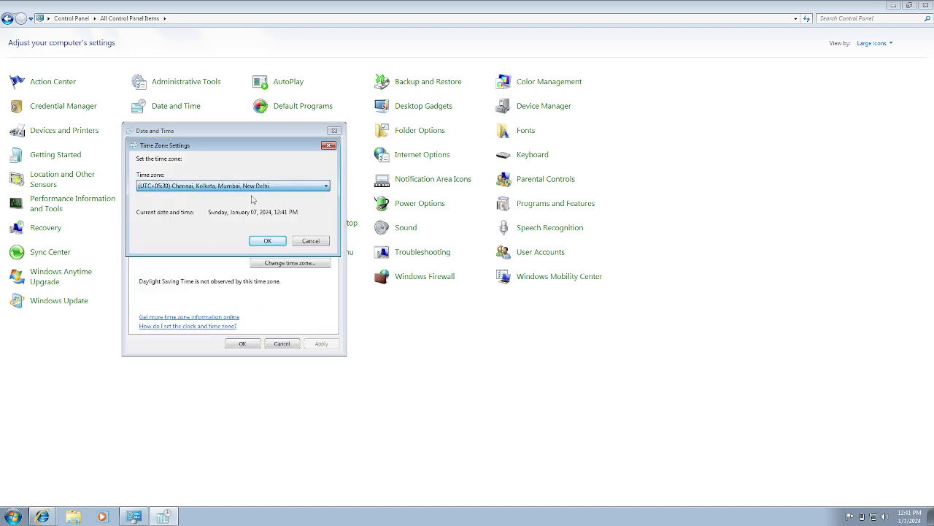
{"action": "left_click", "coordinate": [268, 241]}
{"action": "left_click", "coordinate": [245, 344]}
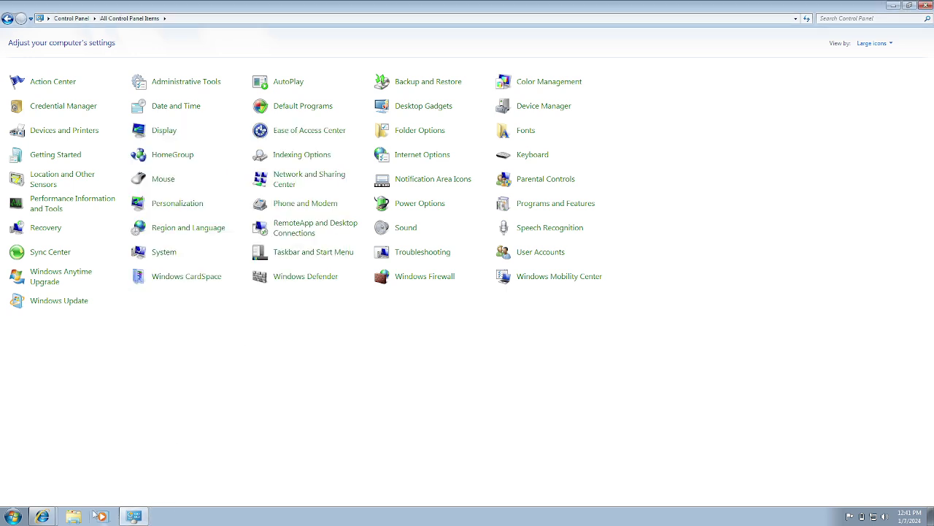
{"action": "mouse_move", "coordinate": [43, 516]}
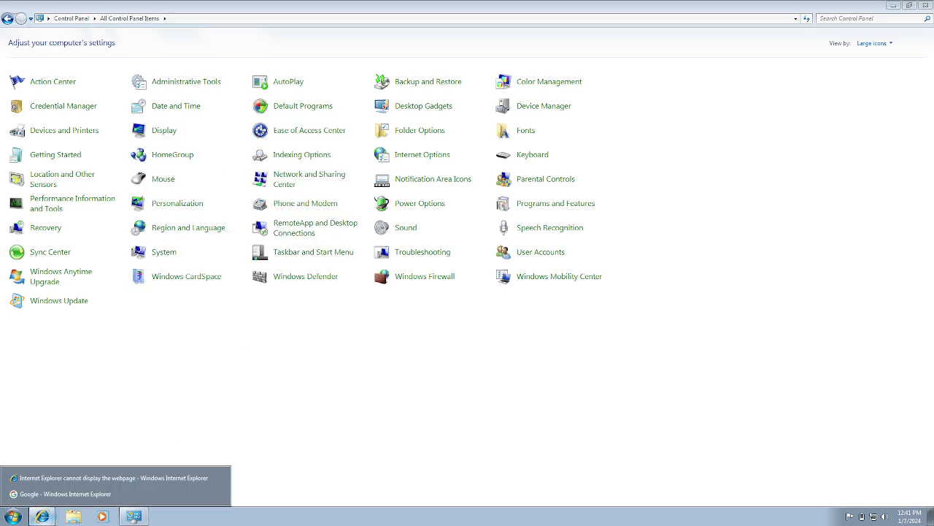
Bring the Google tab back maximized, search 'download chrome', and decline AutoComplete.
{"action": "left_click", "coordinate": [122, 479]}
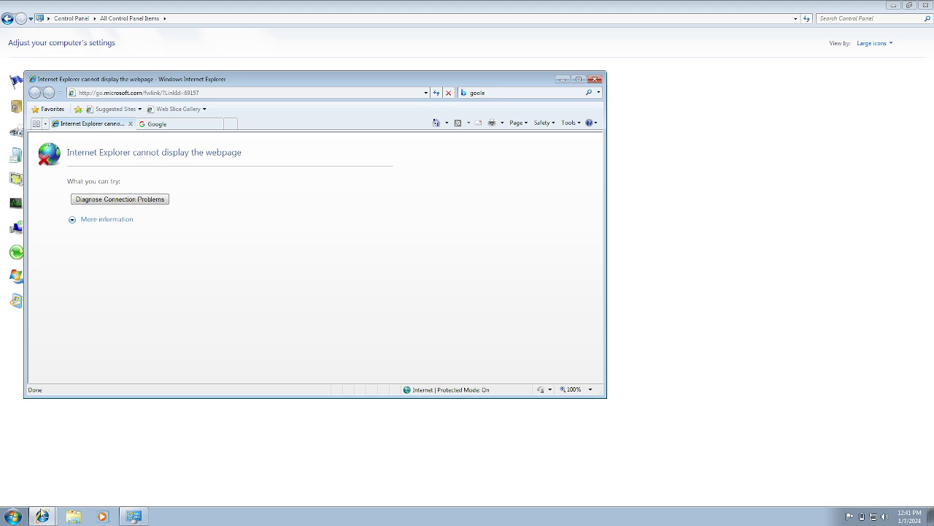
{"action": "mouse_move", "coordinate": [42, 515]}
{"action": "left_click", "coordinate": [61, 493]}
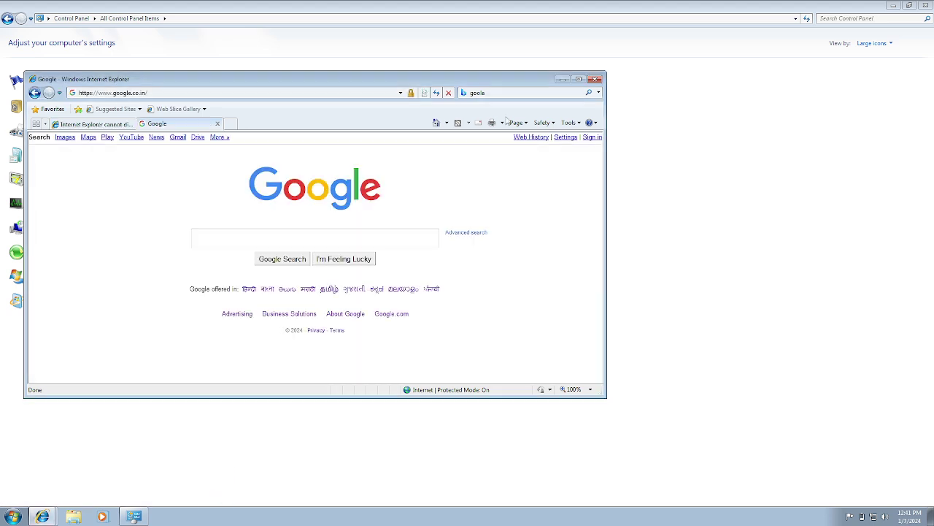
{"action": "left_click", "coordinate": [579, 78]}
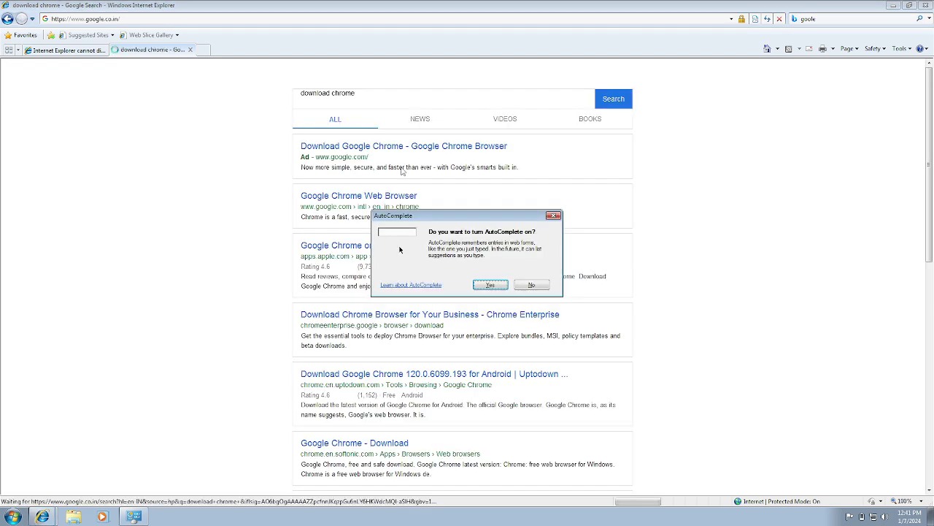
{"action": "left_click", "coordinate": [531, 285]}
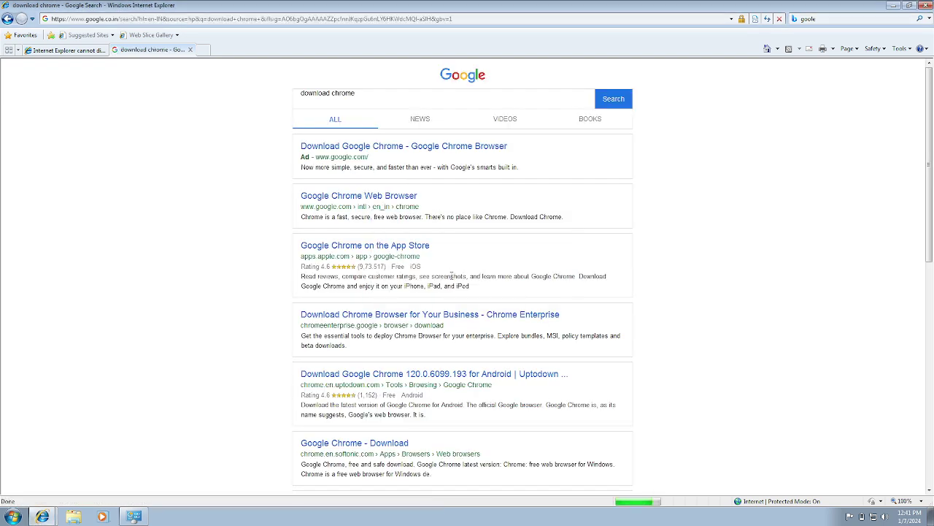